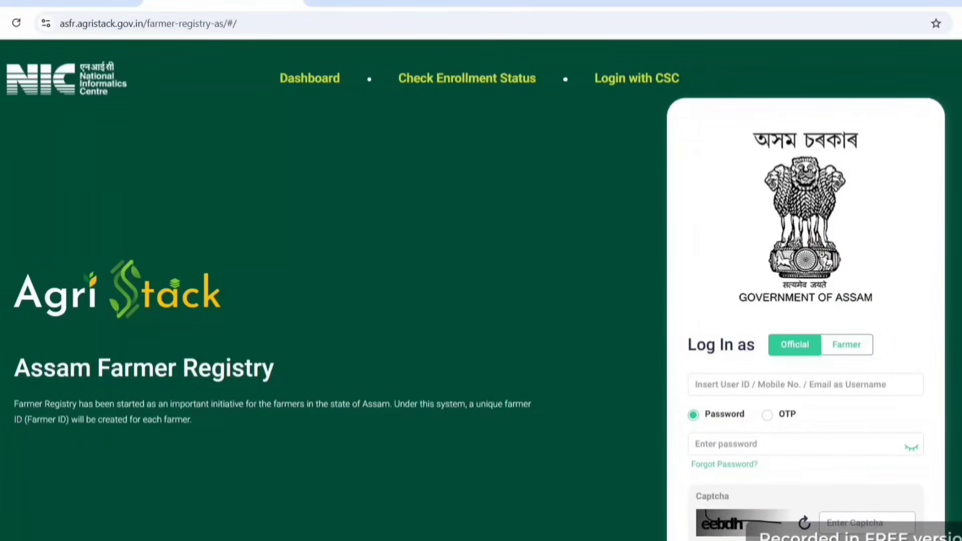
# Open the CSC login from the Assam Farmer Registry home page and accept the mandatory guidelines for CSC VLEs.
pyautogui.scroll(-2, 482, 291)
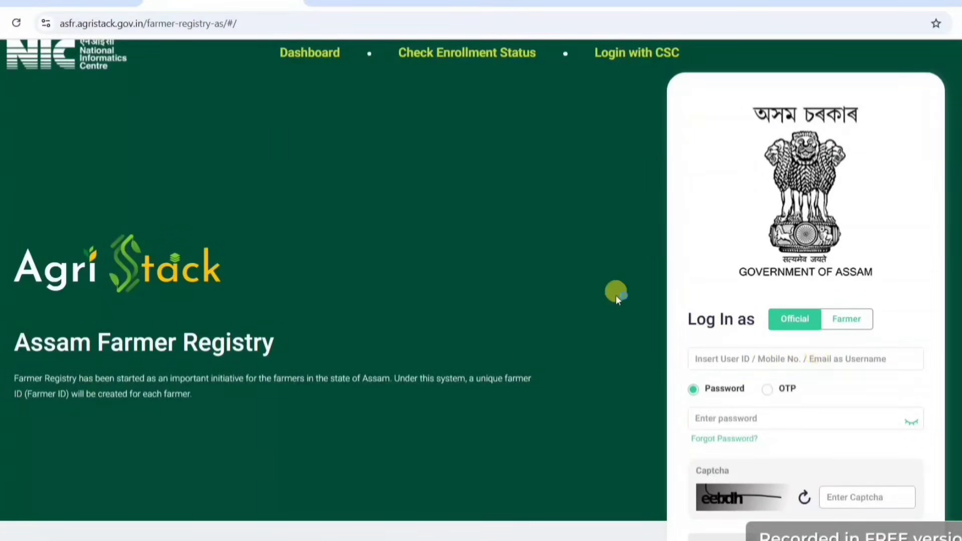
pyautogui.scroll(2, 615, 295)
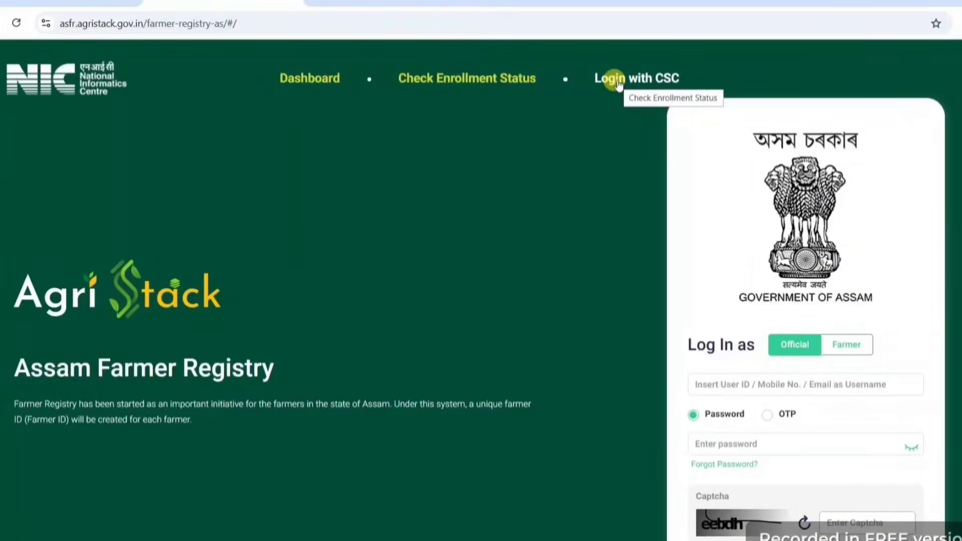
pyautogui.click(618, 80)
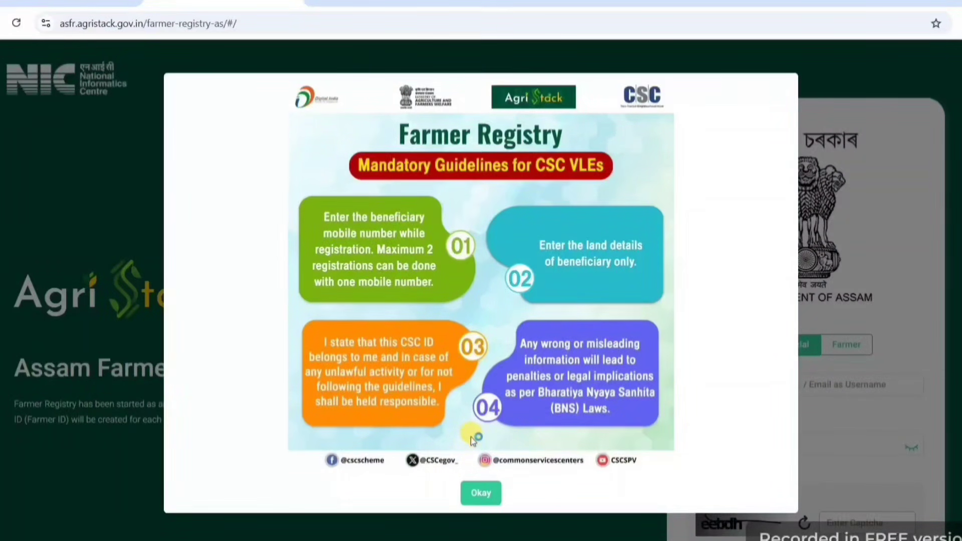
pyautogui.click(482, 494)
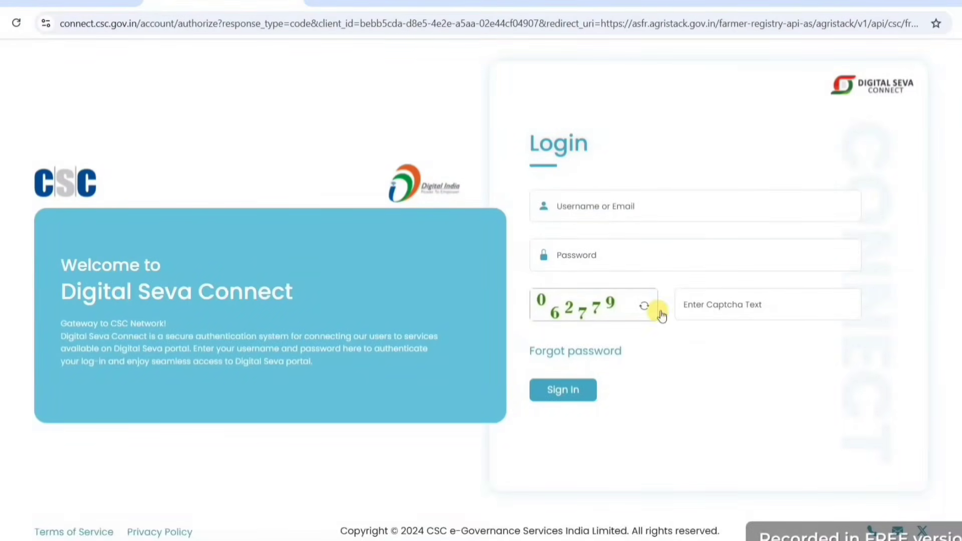
# Sign in to Digital Seva Connect with the CSC username, the account password and the captcha text.
pyautogui.click(621, 206)
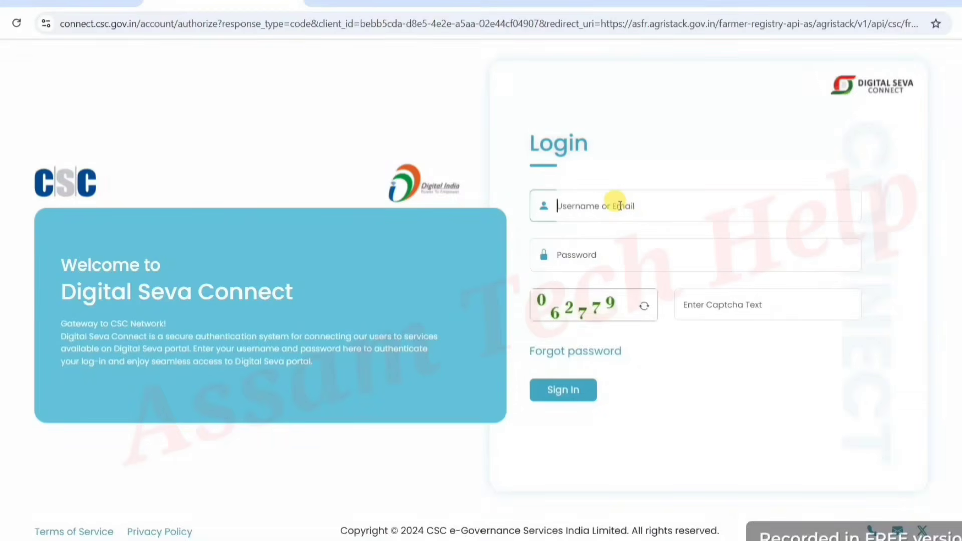
pyautogui.click(592, 245)
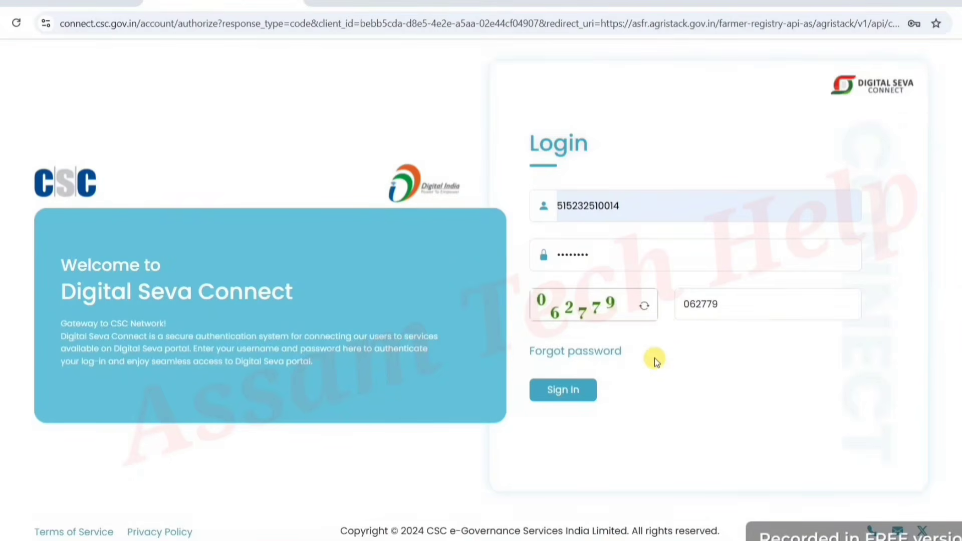
pyautogui.click(564, 391)
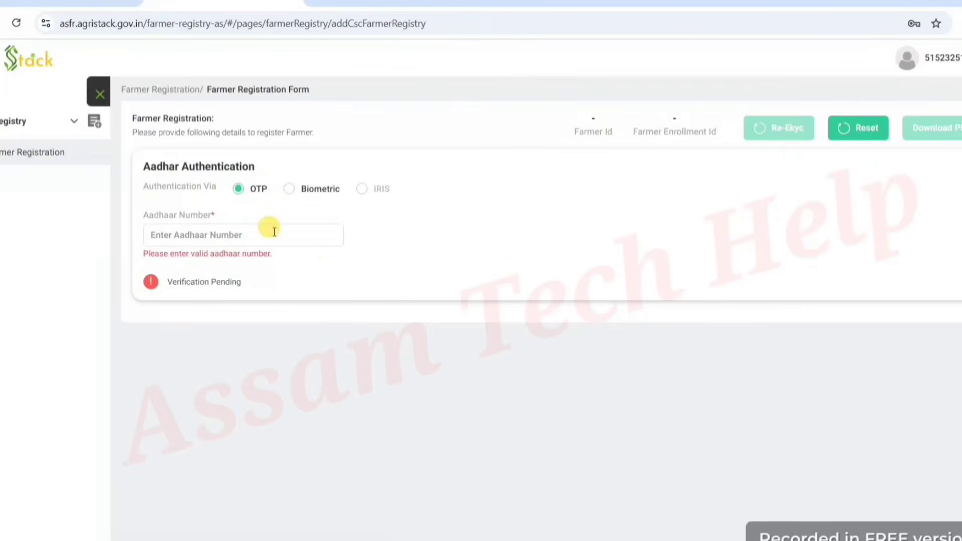
pyautogui.click(223, 233)
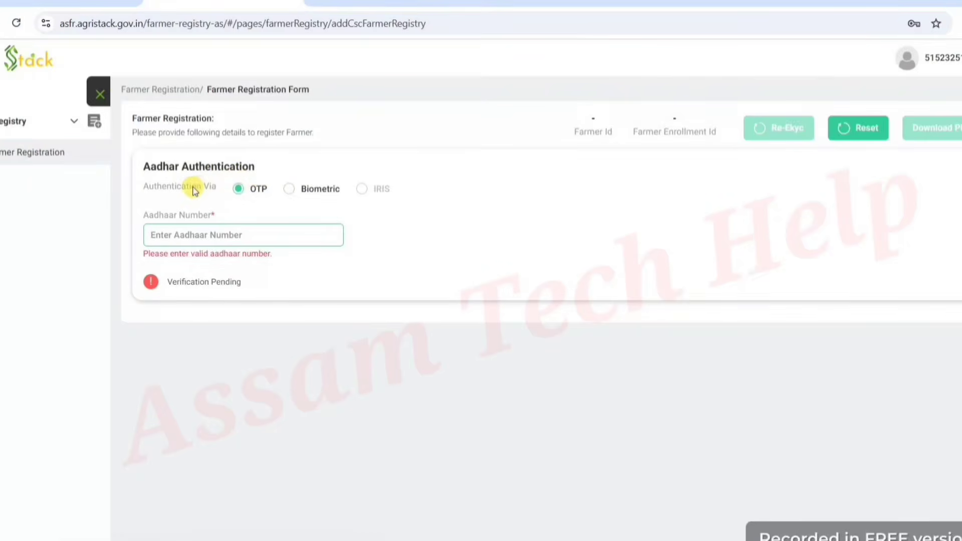
pyautogui.click(299, 189)
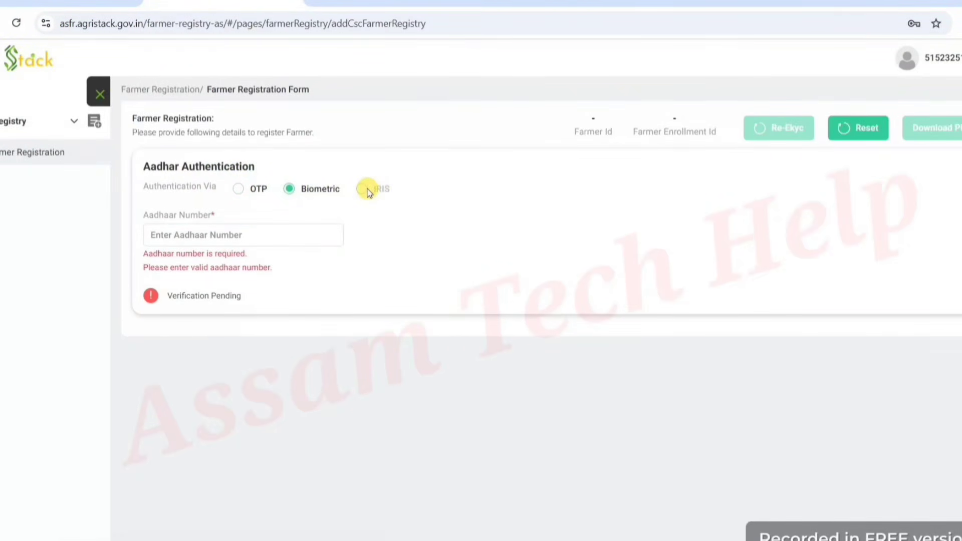
pyautogui.click(250, 194)
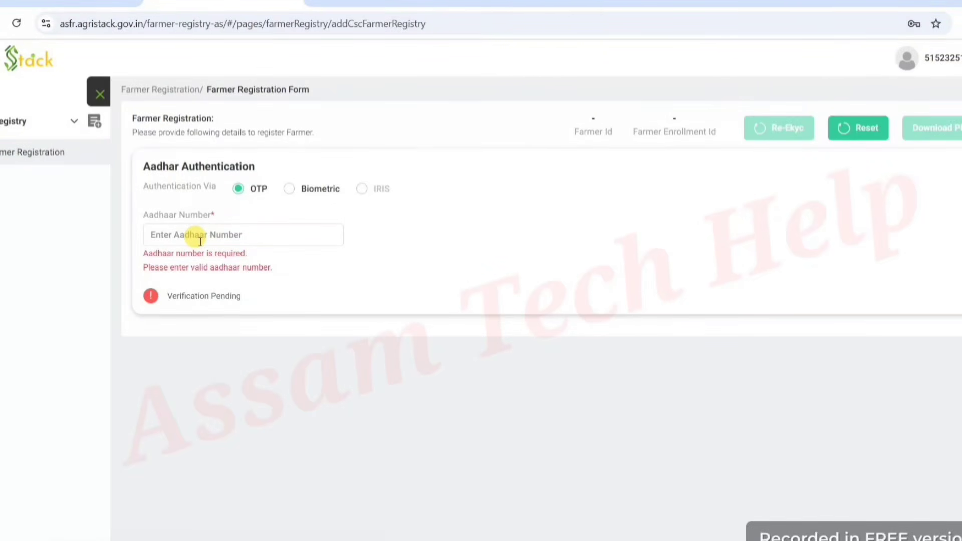
# Verify the farmer's Aadhaar number with the OTP and continue editing the saved draft registration.
pyautogui.click(230, 242)
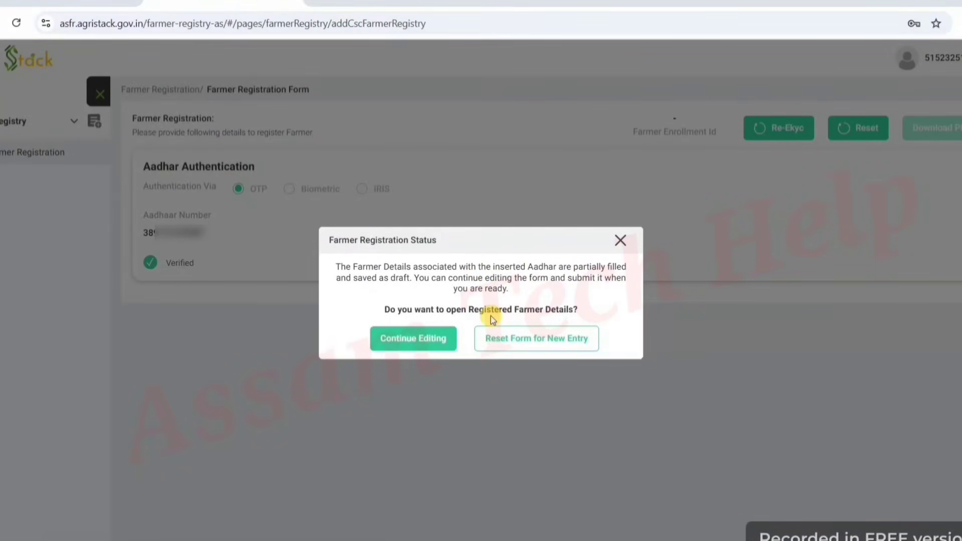
pyautogui.click(423, 338)
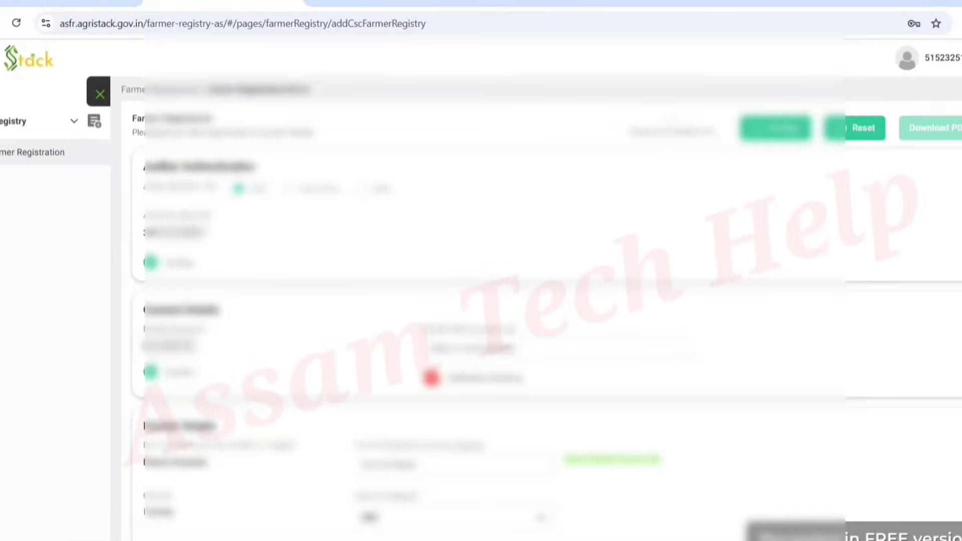
# Look through the draft registration form and check the optional email address in the contact details.
pyautogui.scroll(-15, 502, 300)
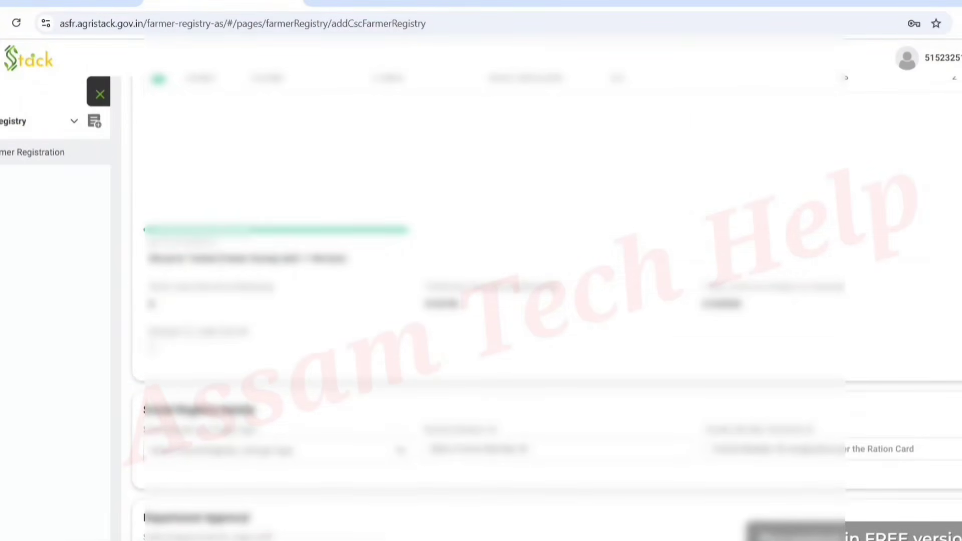
pyautogui.scroll(10, 501, 301)
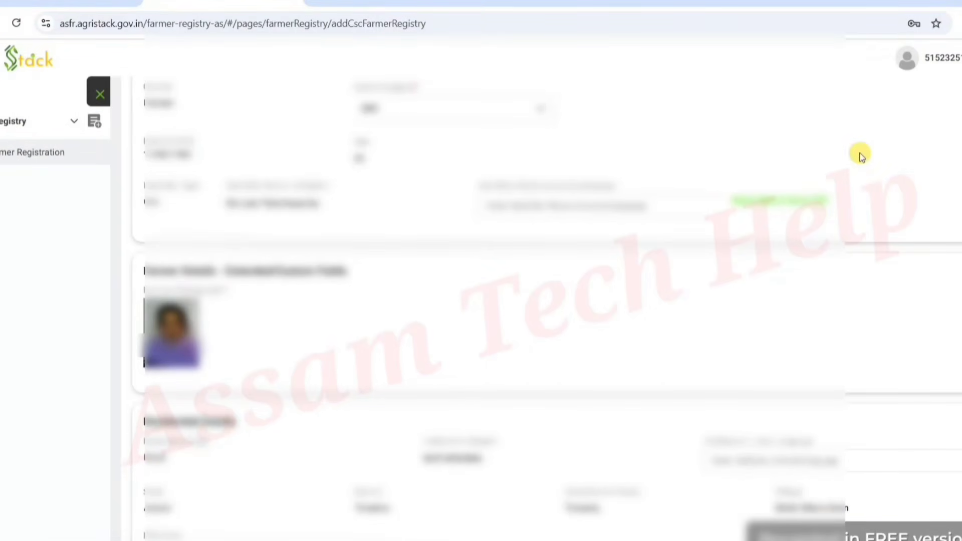
pyautogui.scroll(7, 861, 157)
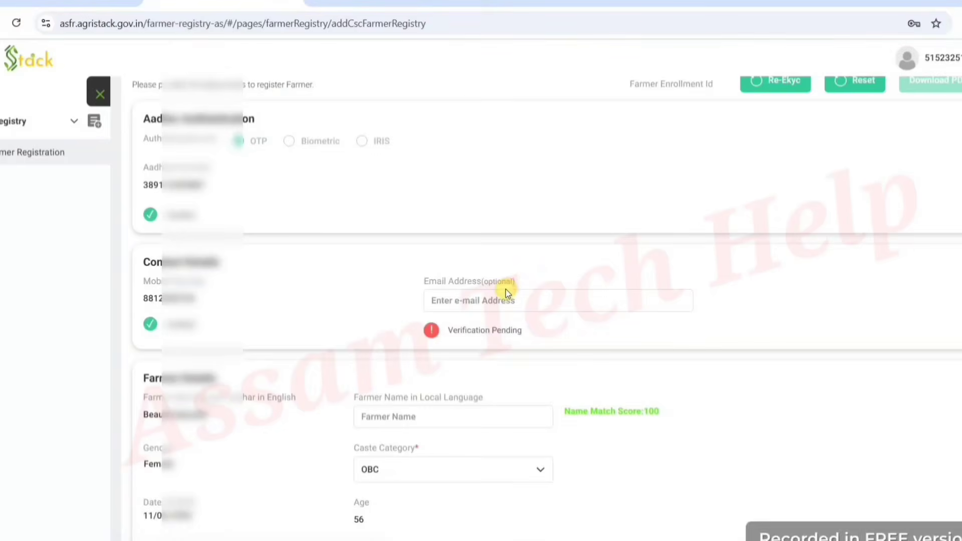
pyautogui.click(484, 296)
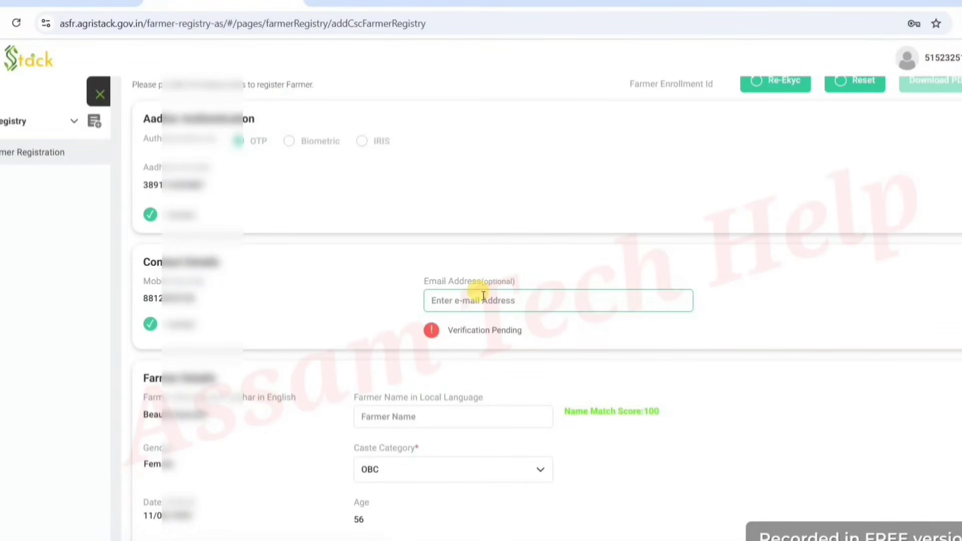
pyautogui.click(788, 293)
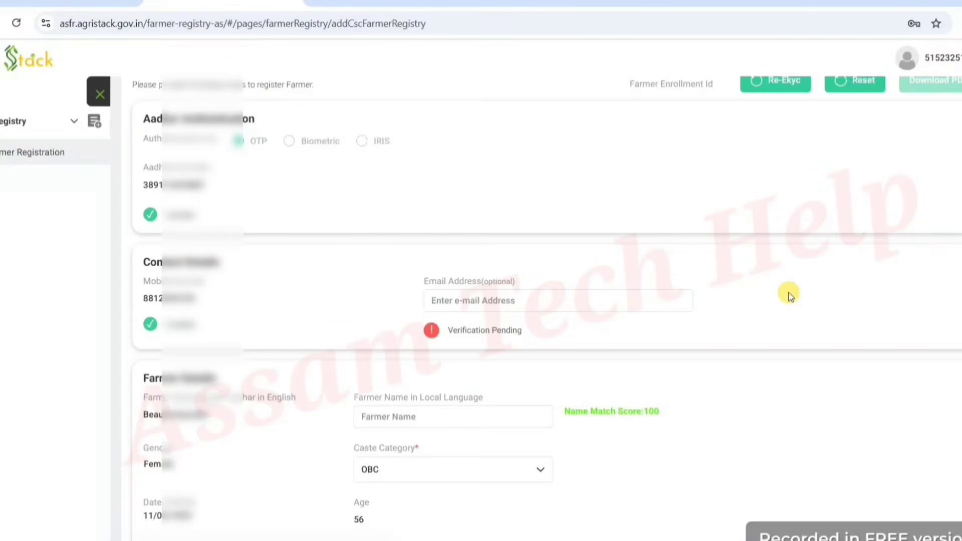
# Review the farmer details, checking the caste category options and the local-language fields for farmer and identifier names.
pyautogui.scroll(-1, 789, 294)
pyautogui.scroll(-4, 789, 293)
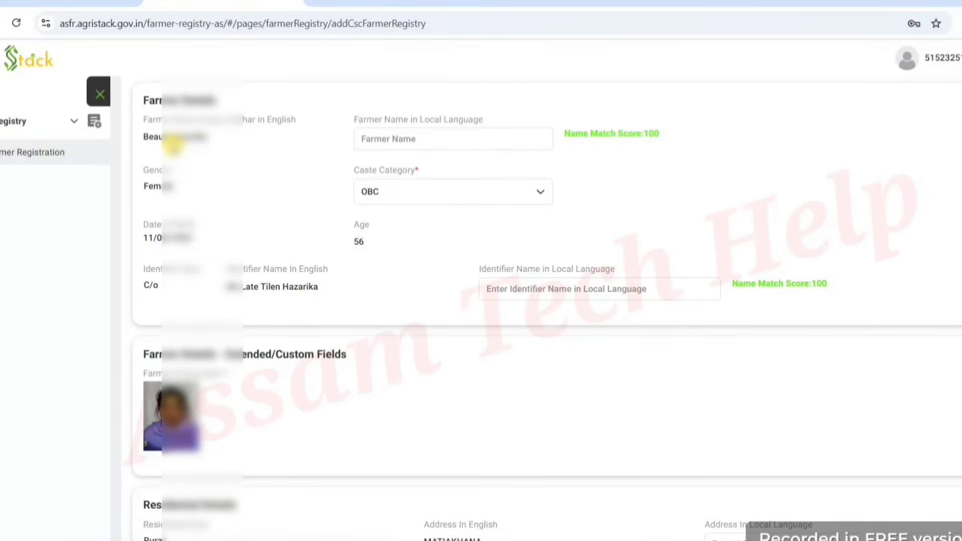
pyautogui.click(399, 140)
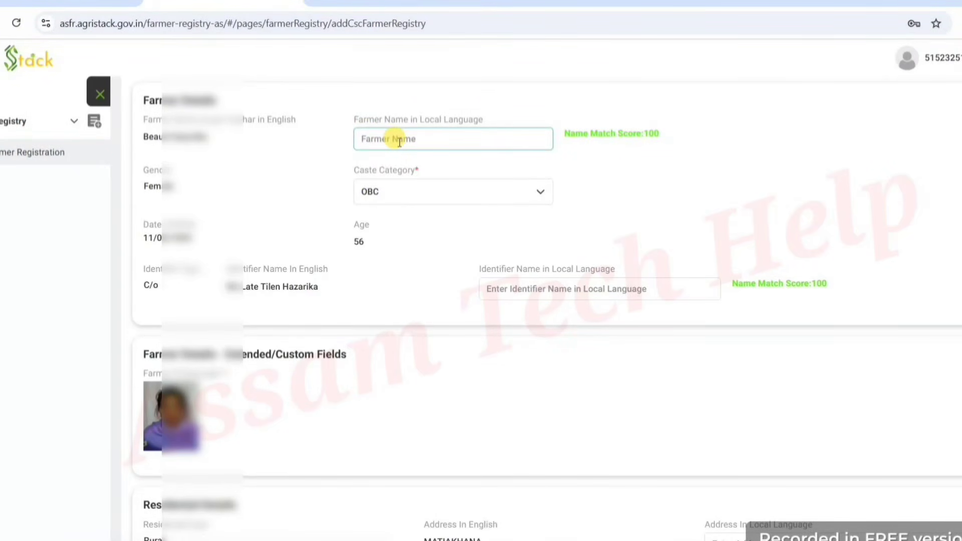
pyautogui.click(401, 194)
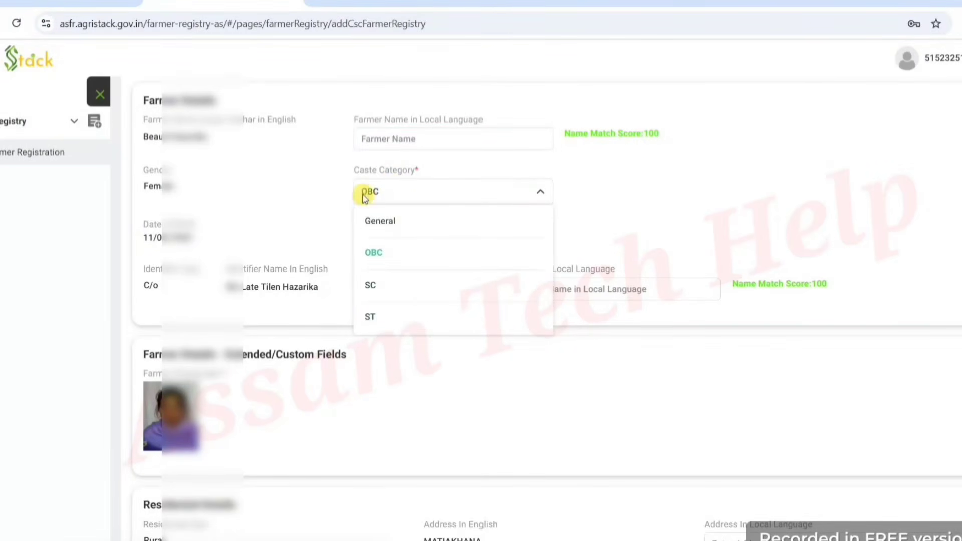
pyautogui.click(323, 195)
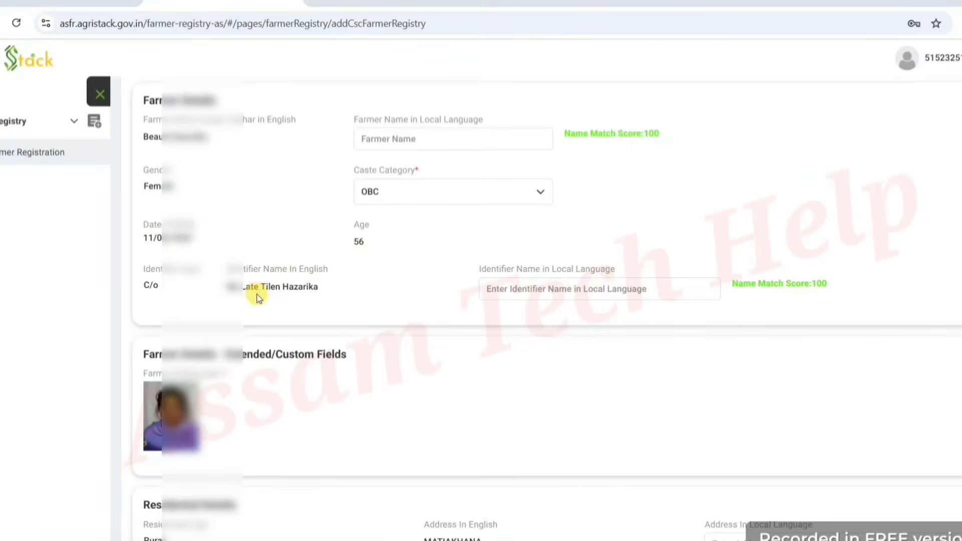
pyautogui.click(561, 286)
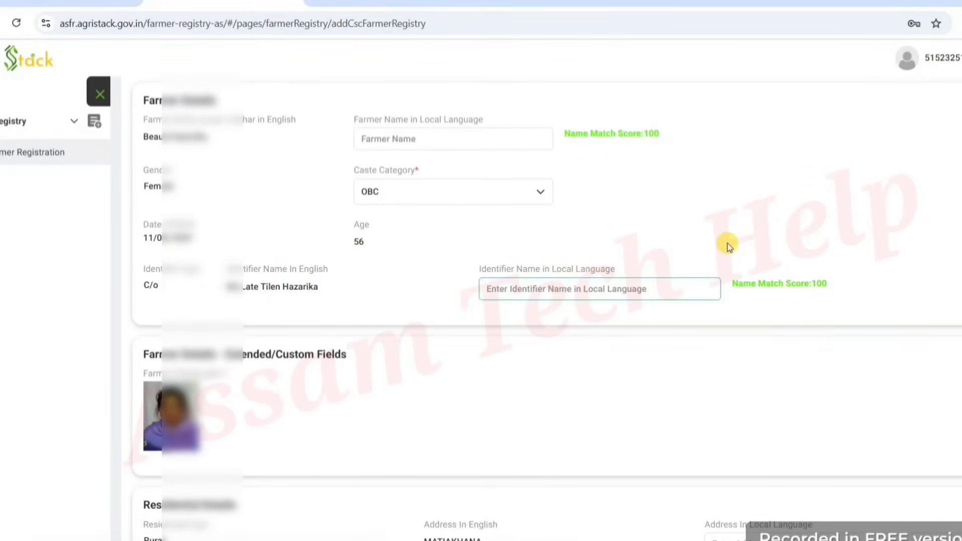
pyautogui.click(840, 235)
# Review the residential details and check the available farmer types under the land ownership details.
pyautogui.scroll(-5, 840, 236)
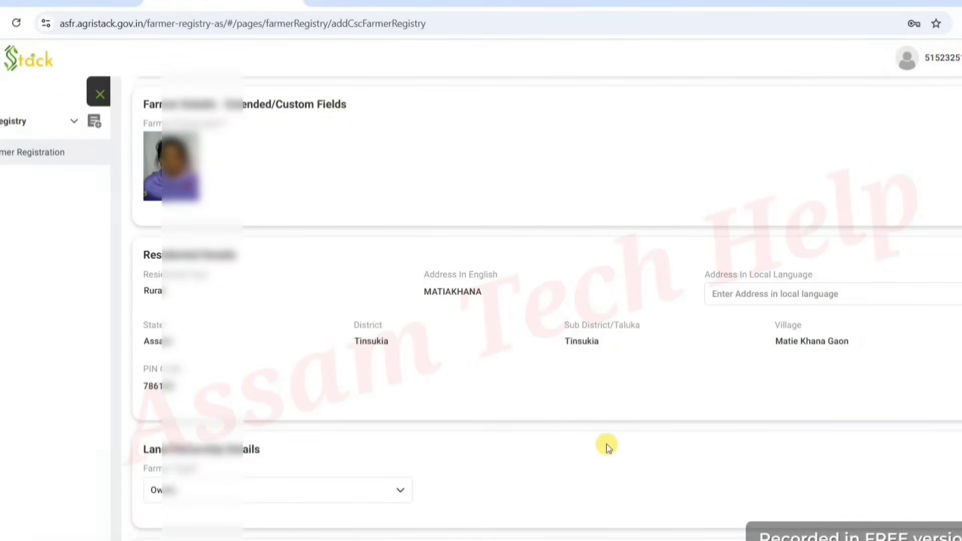
pyautogui.scroll(-5, 663, 439)
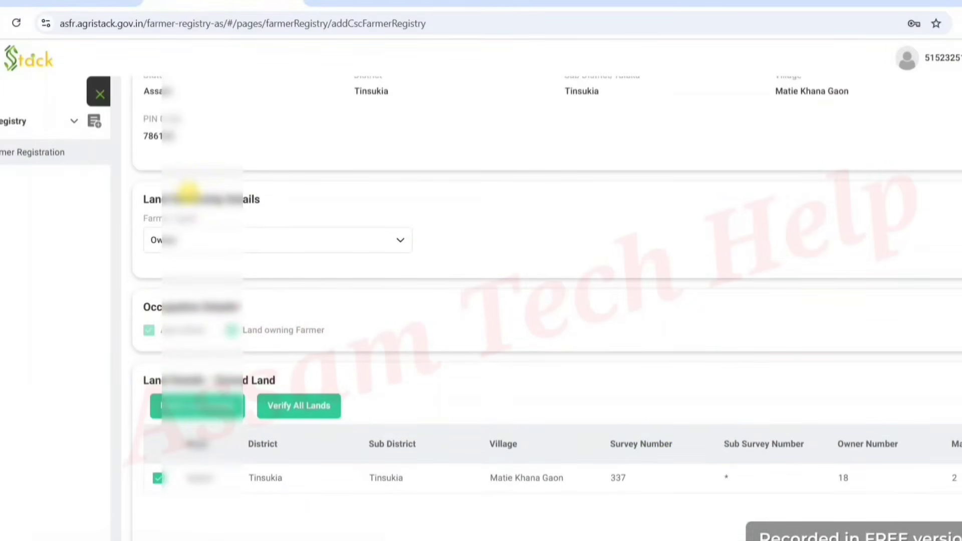
pyautogui.click(274, 233)
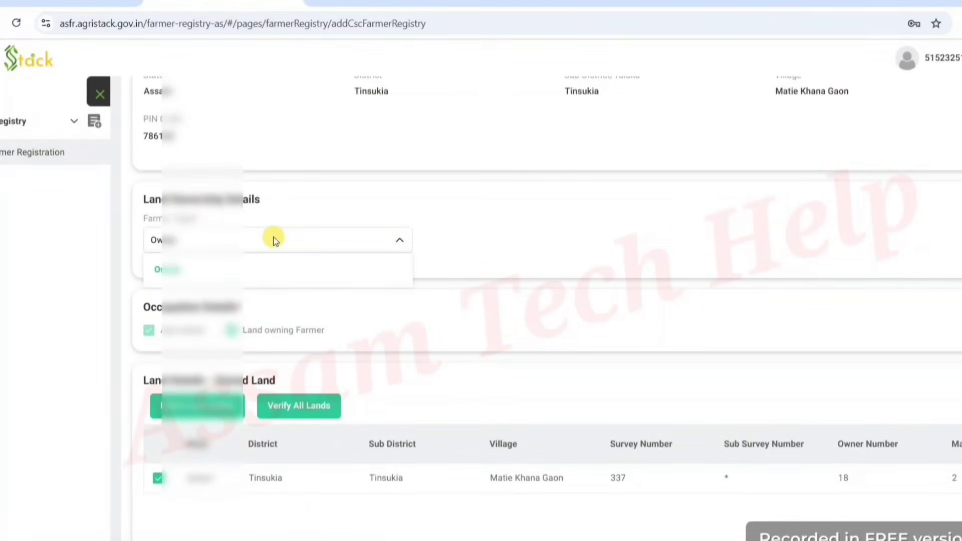
pyautogui.click(519, 245)
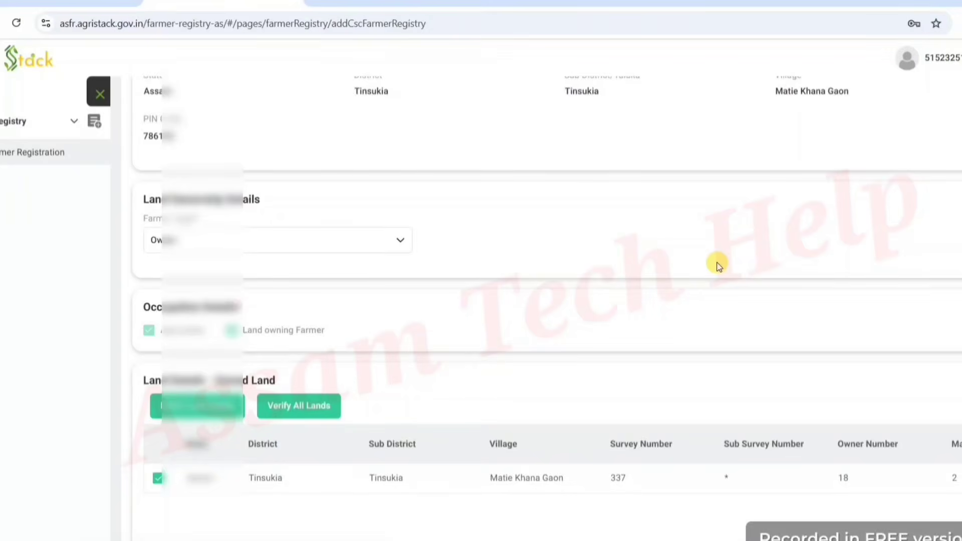
# Review the owned land details, farmer category, social registry details and department approval in the registration form.
pyautogui.scroll(-3, 717, 266)
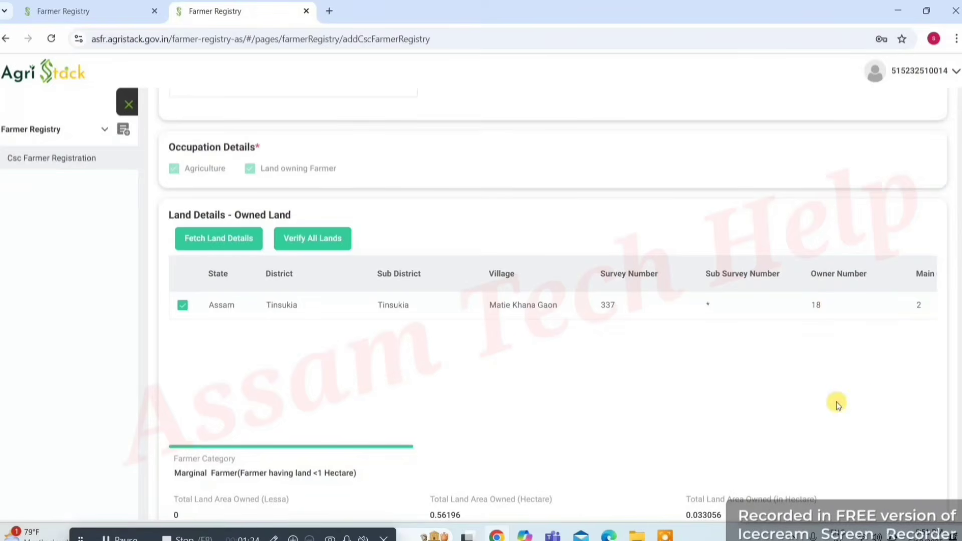
pyautogui.scroll(-3, 822, 401)
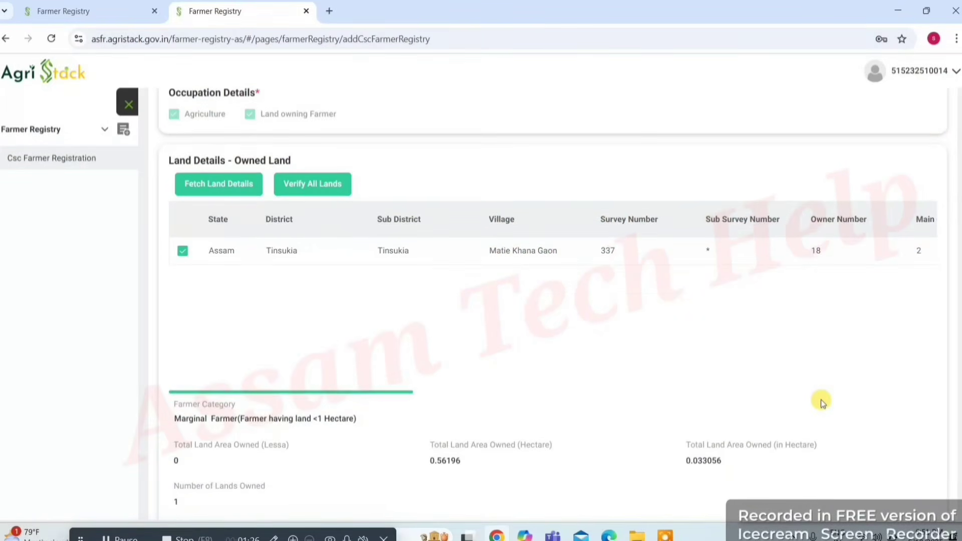
pyautogui.scroll(-4, 822, 401)
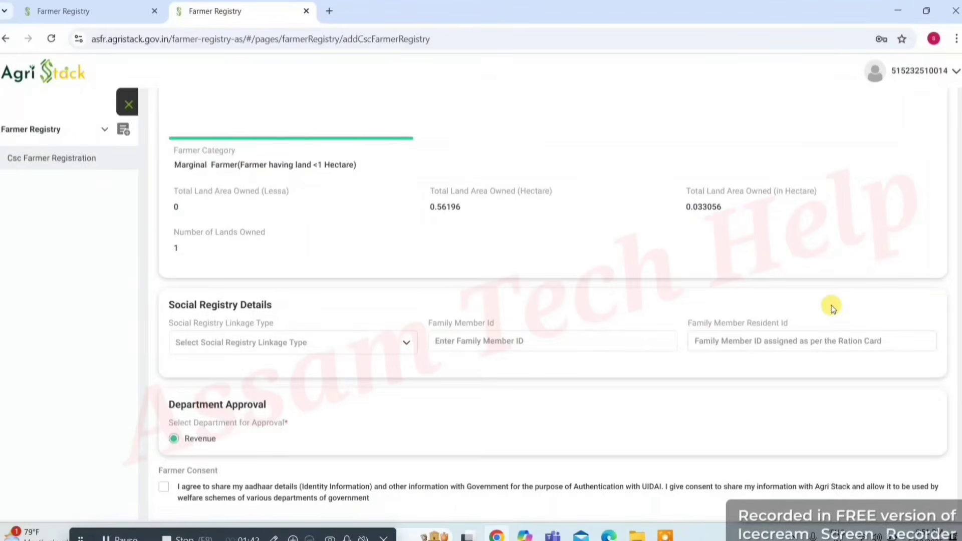
pyautogui.scroll(-2, 832, 307)
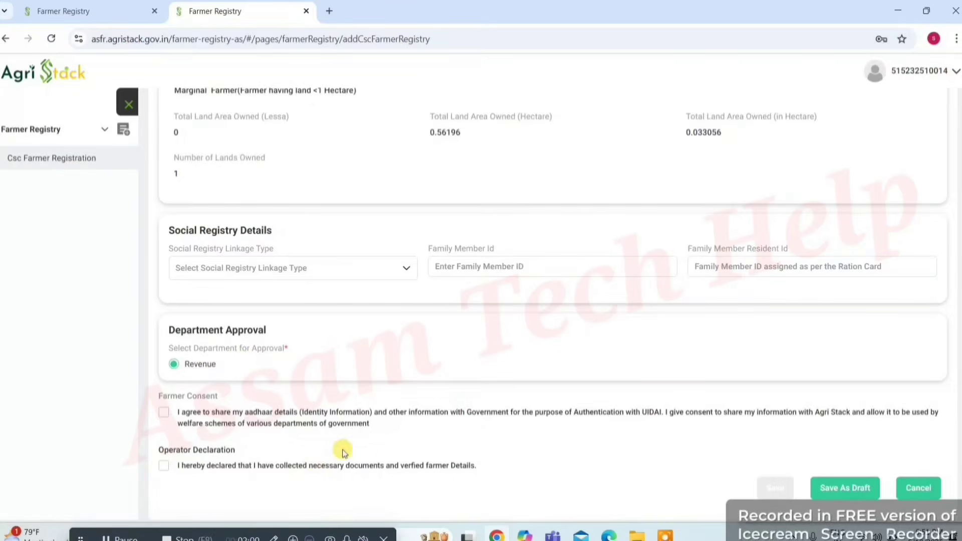
# Agree to the farmer consent and the operator declaration, and save the farmer registration.
pyautogui.click(165, 413)
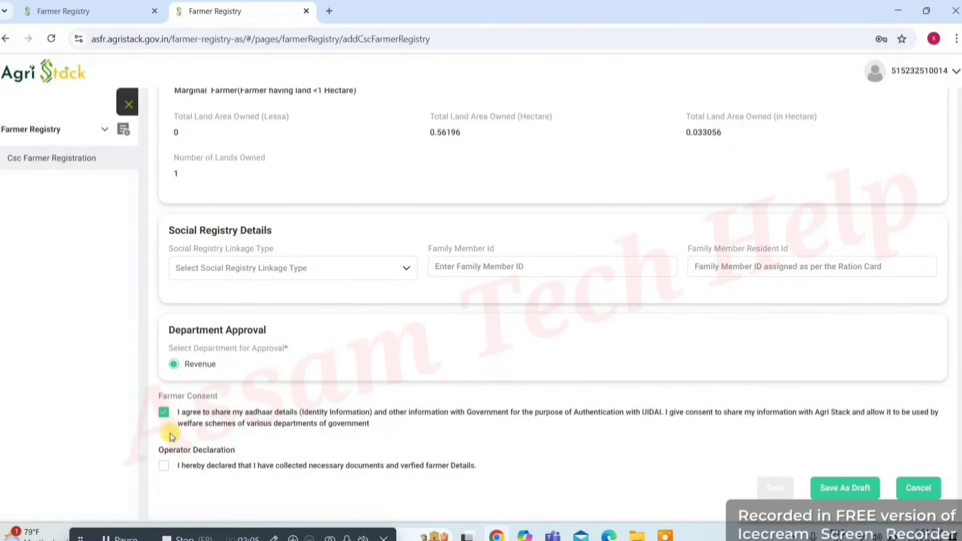
pyautogui.click(164, 469)
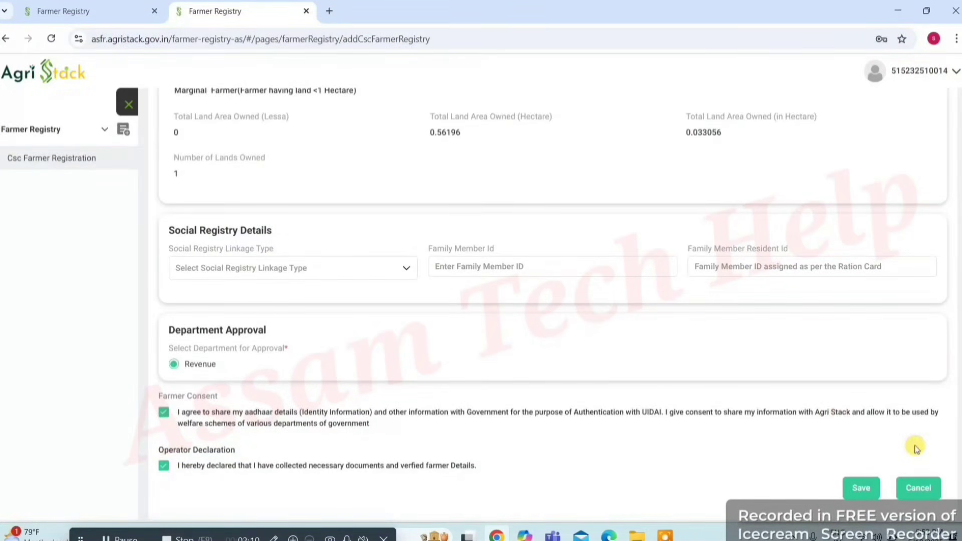
pyautogui.click(863, 488)
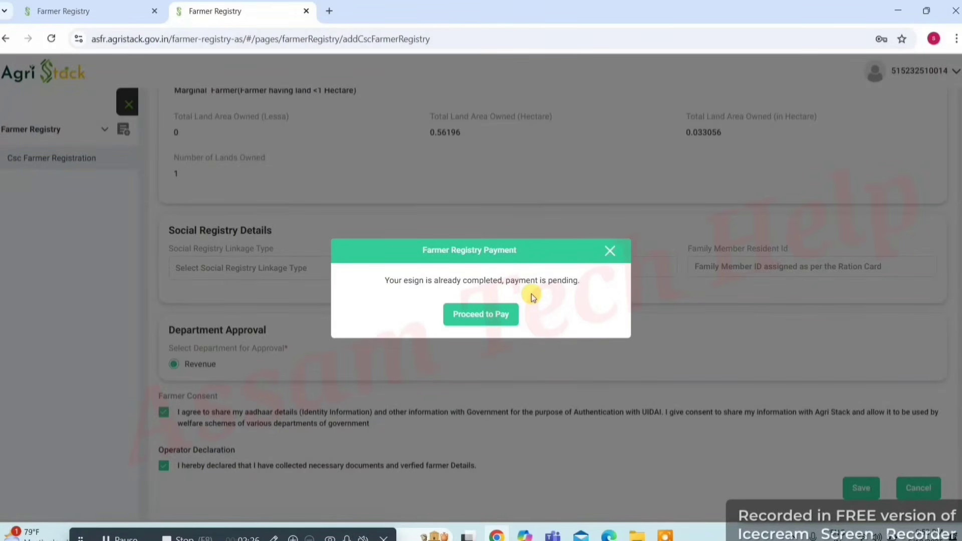
# Proceed to the pending farmer registry payment and validate the CSC wallet login with the account password.
pyautogui.click(497, 316)
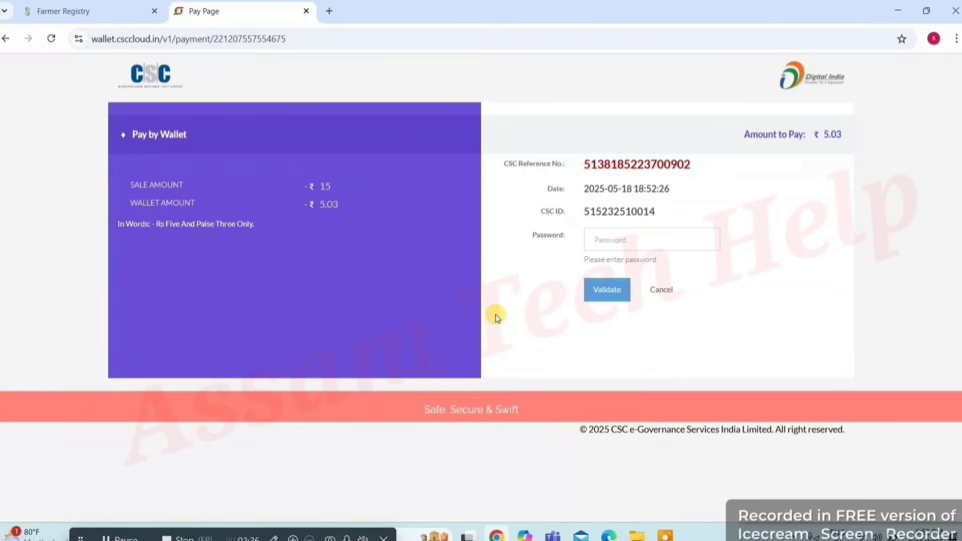
pyautogui.click(613, 239)
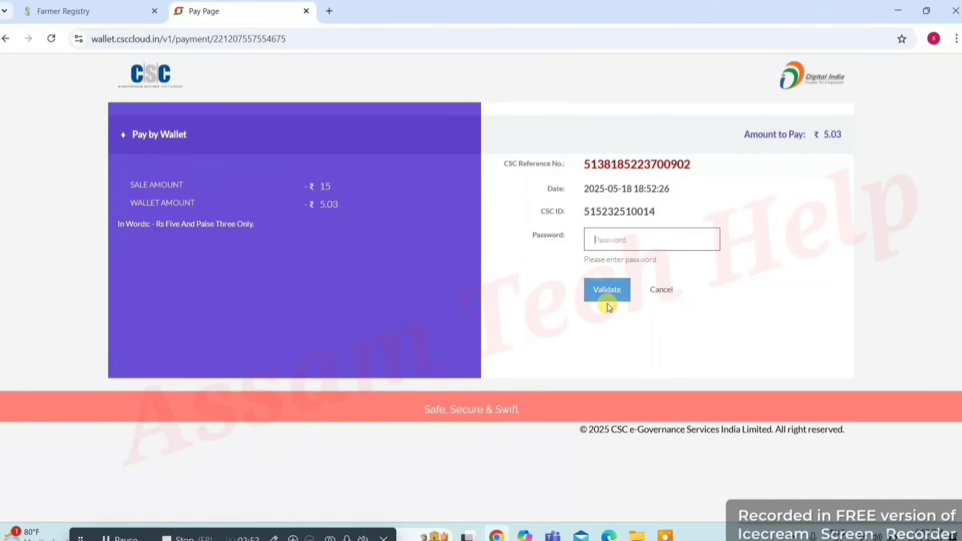
pyautogui.hotkey('ctrl', 'v')
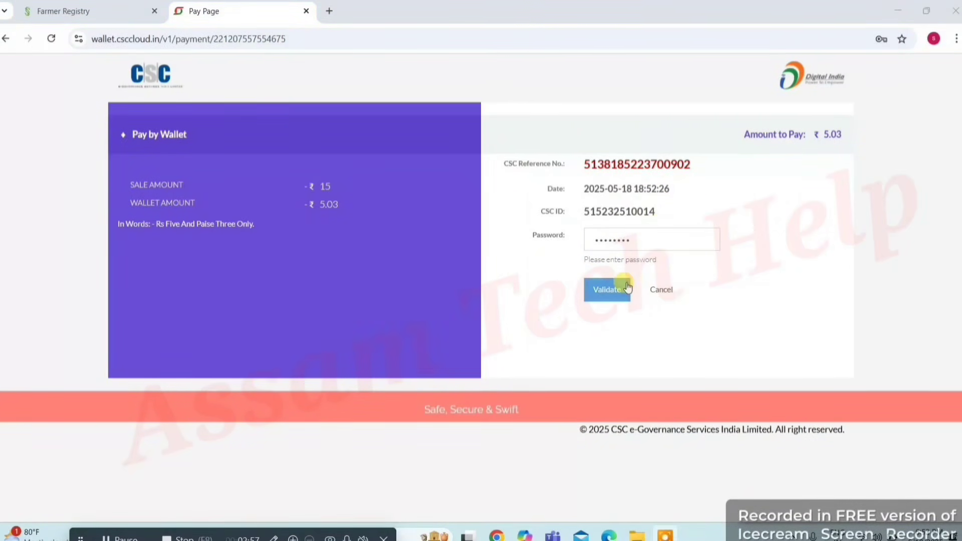
pyautogui.click(623, 290)
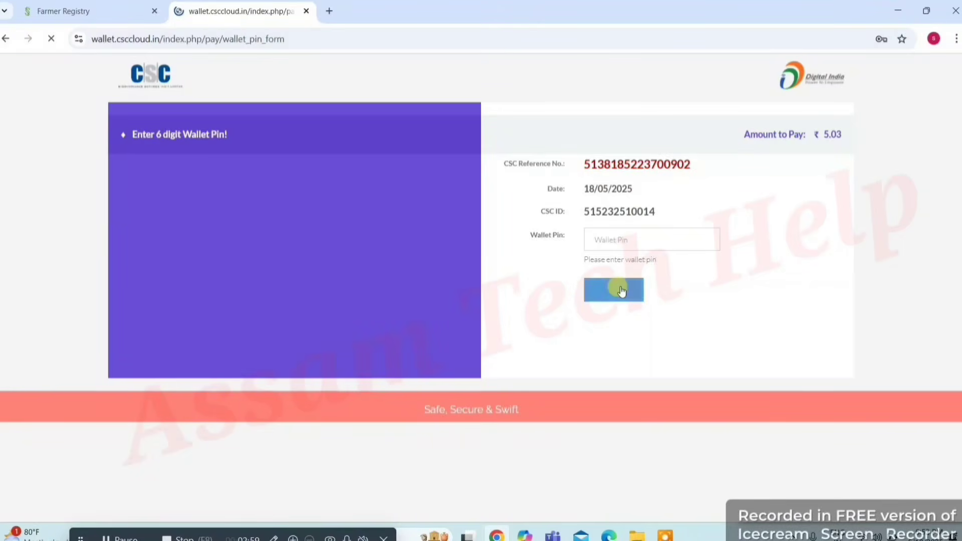
# Enter the six-digit wallet PIN, correcting mistyped digits, and pay the registration fee of ₹5.03.
pyautogui.click(658, 242)
pyautogui.write('••••')
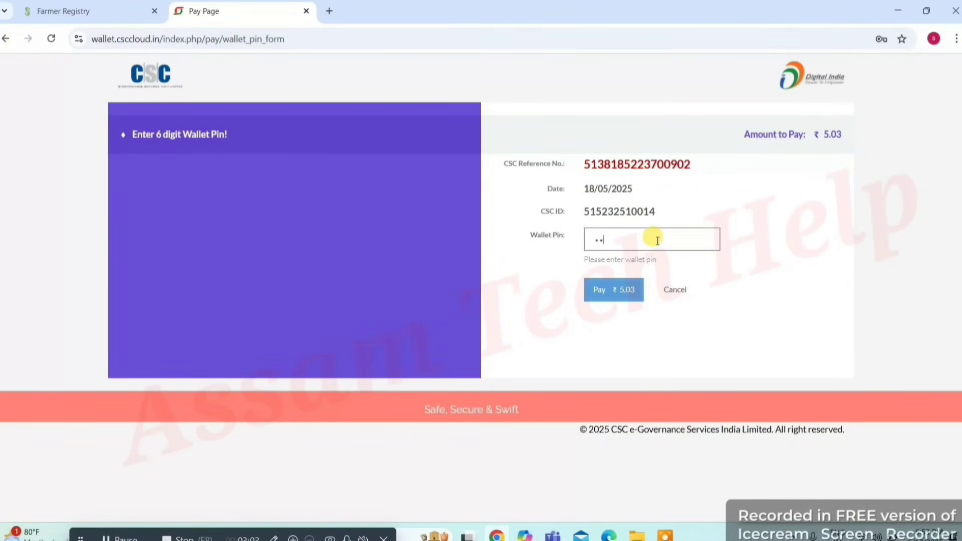
pyautogui.write('•')
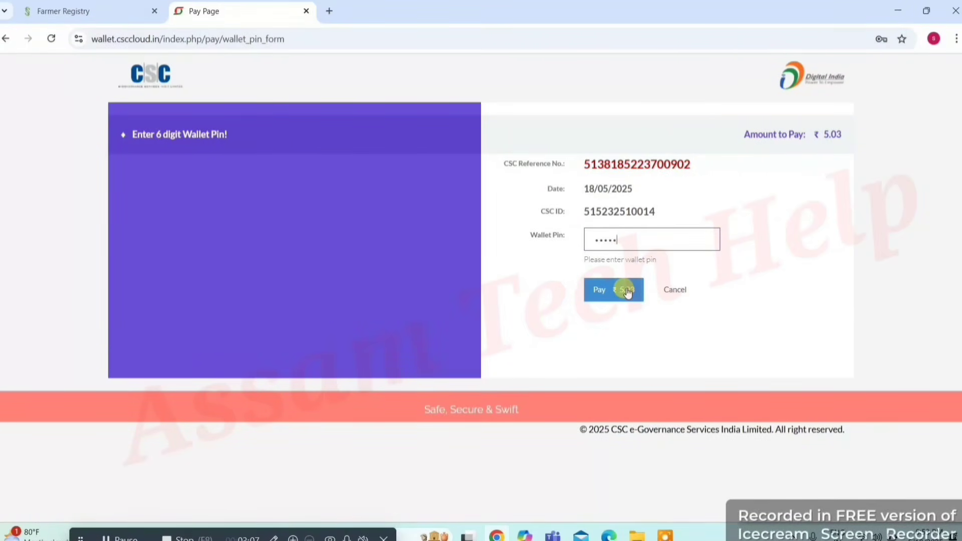
pyautogui.press('BackSpace')
pyautogui.press('BackSpace')
pyautogui.write('•••••')
pyautogui.press('BackSpace')
pyautogui.press('BackSpace')
pyautogui.press('BackSpace')
pyautogui.press('BackSpace')
pyautogui.press('BackSpace')
pyautogui.write('••••')
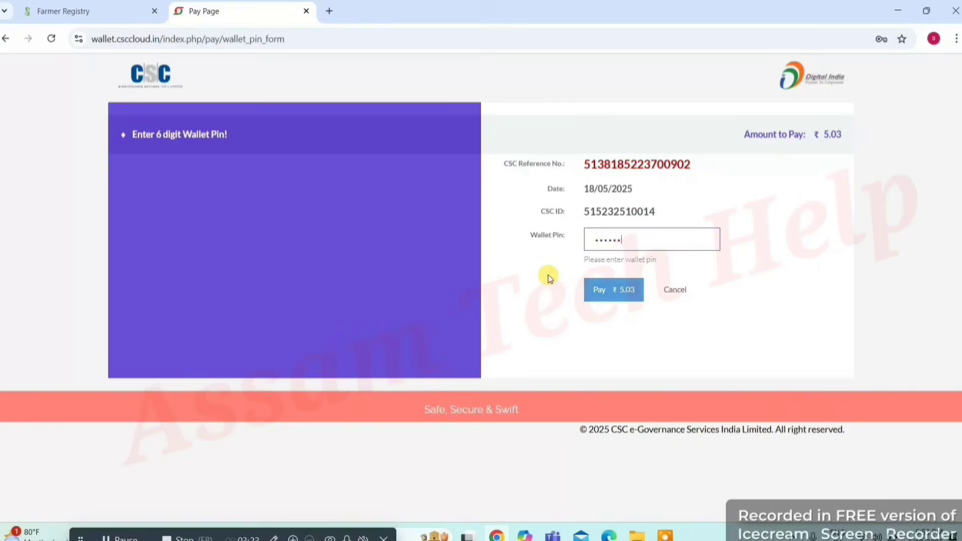
pyautogui.click(647, 312)
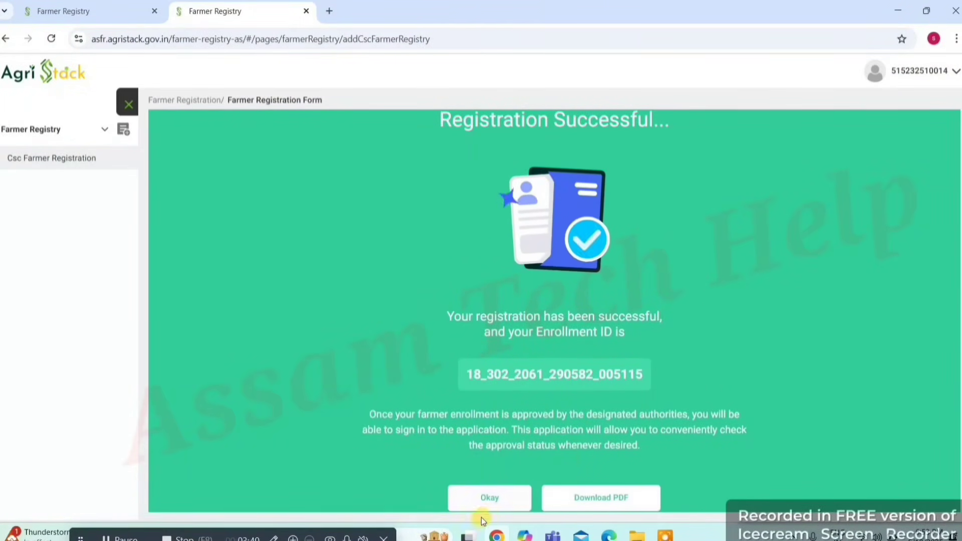
# Download the completed farmer registration form and save all its pages as a PDF.
pyautogui.click(596, 500)
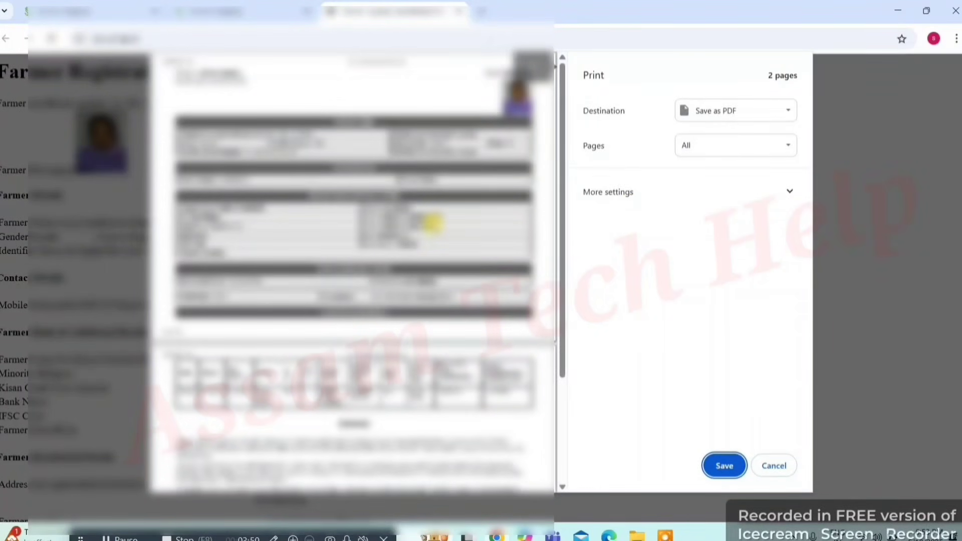
pyautogui.click(723, 466)
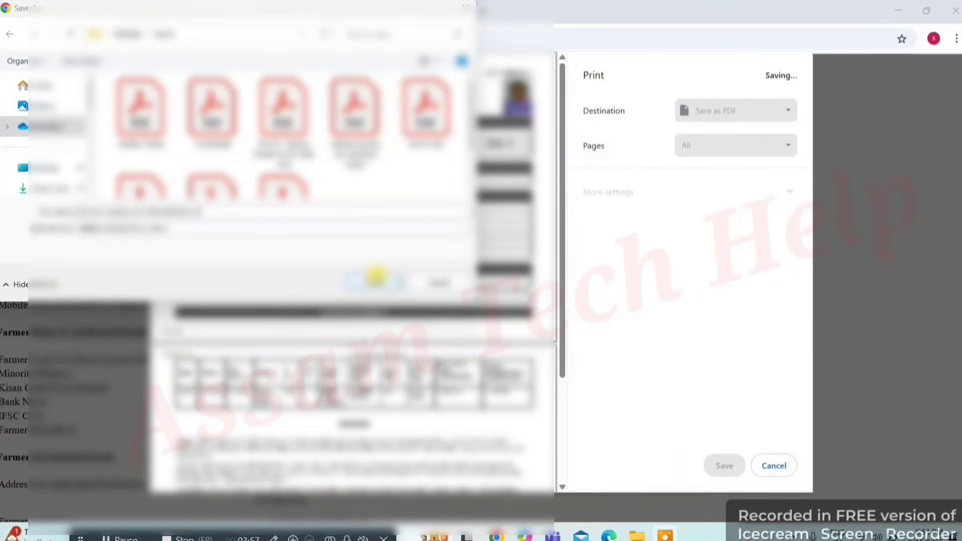
pyautogui.click(377, 278)
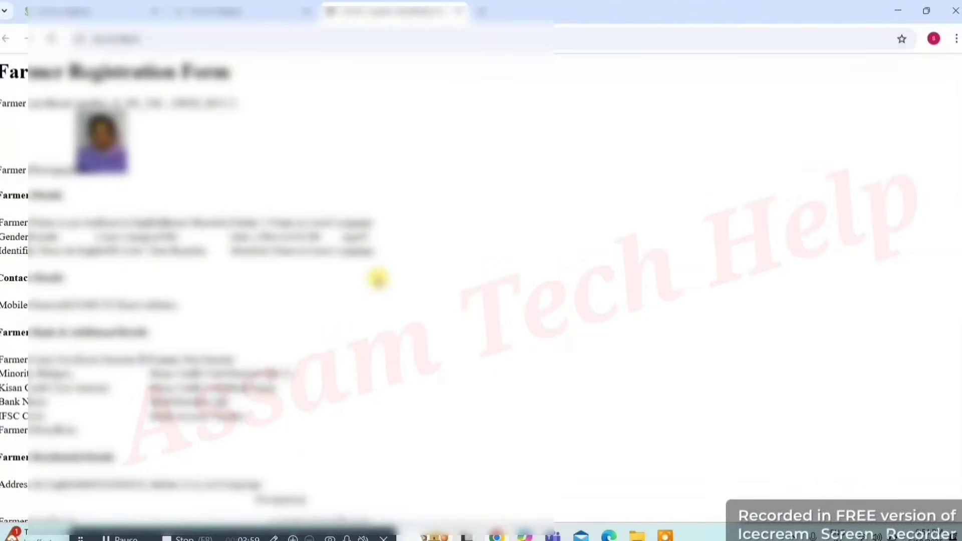
# Look through the generated registration form, then return to the registration success page and acknowledge it.
pyautogui.scroll(-8, 958, 396)
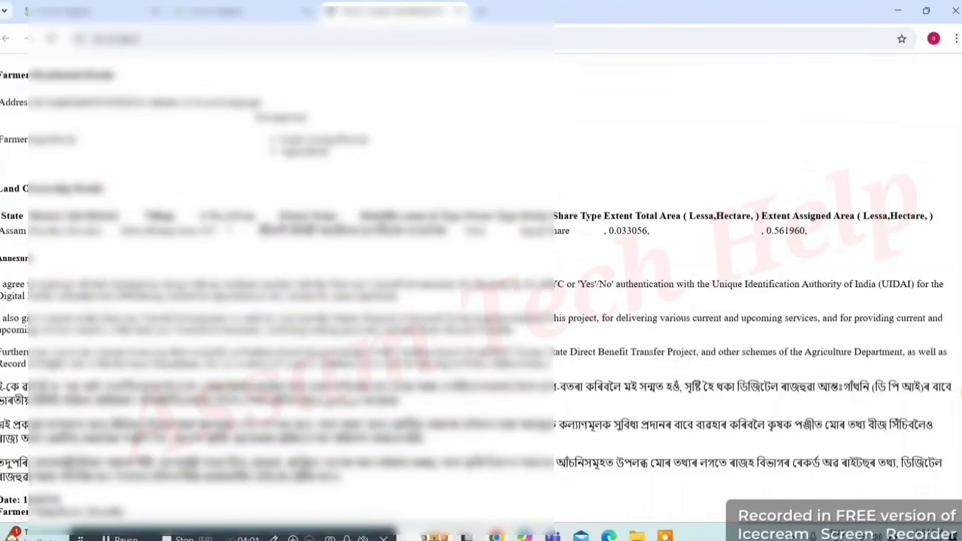
pyautogui.scroll(8, 959, 201)
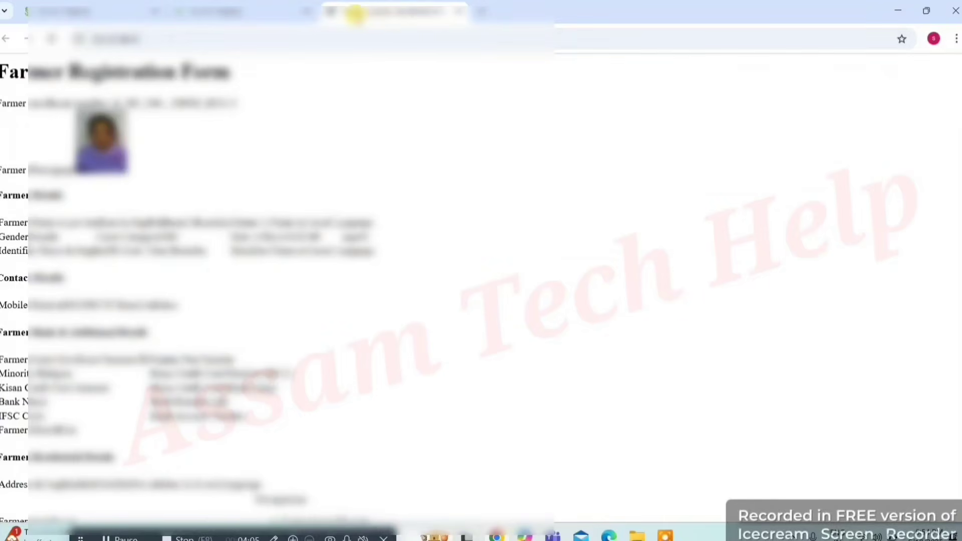
pyautogui.click(280, 9)
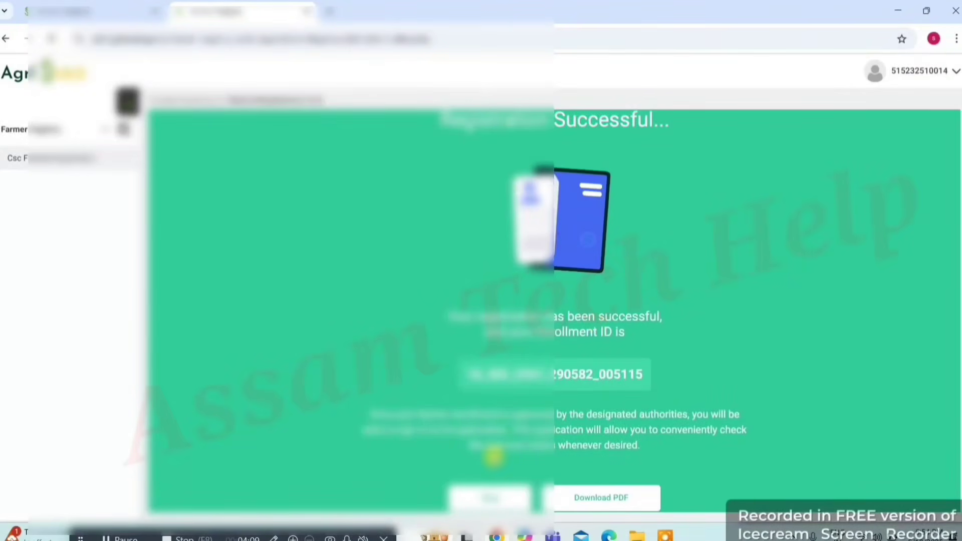
pyautogui.click(486, 495)
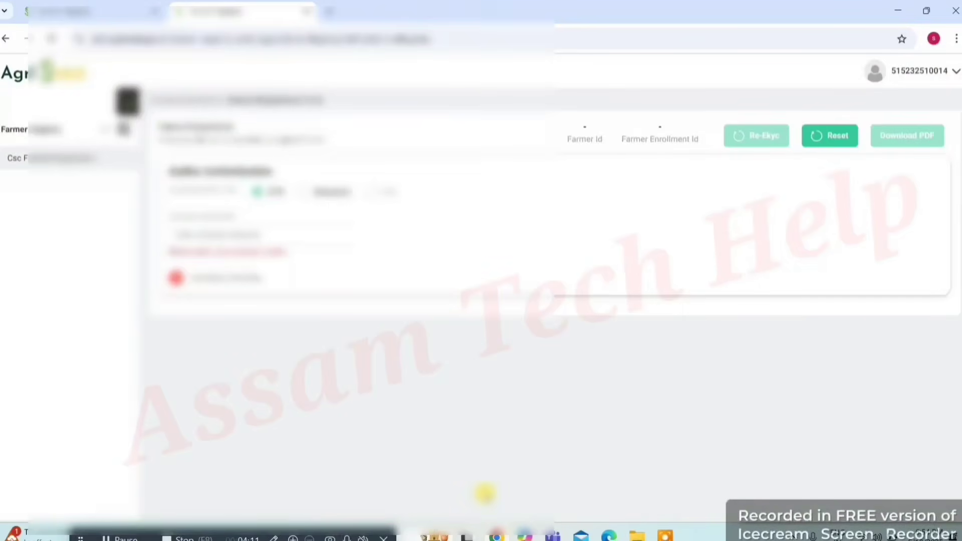